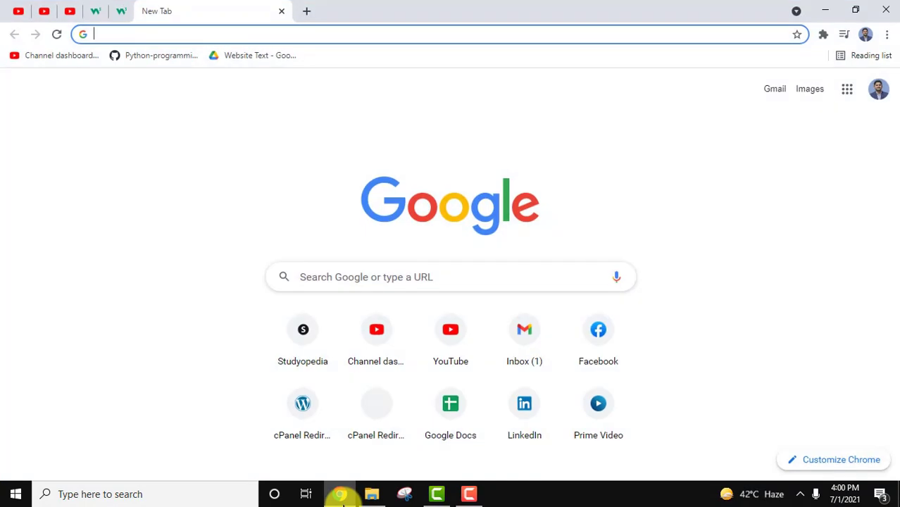
# Step: Search Google for 'python' and open the 'Welcome to Python.org' result
pyautogui.click(343, 280)
pyautogui.write('python')
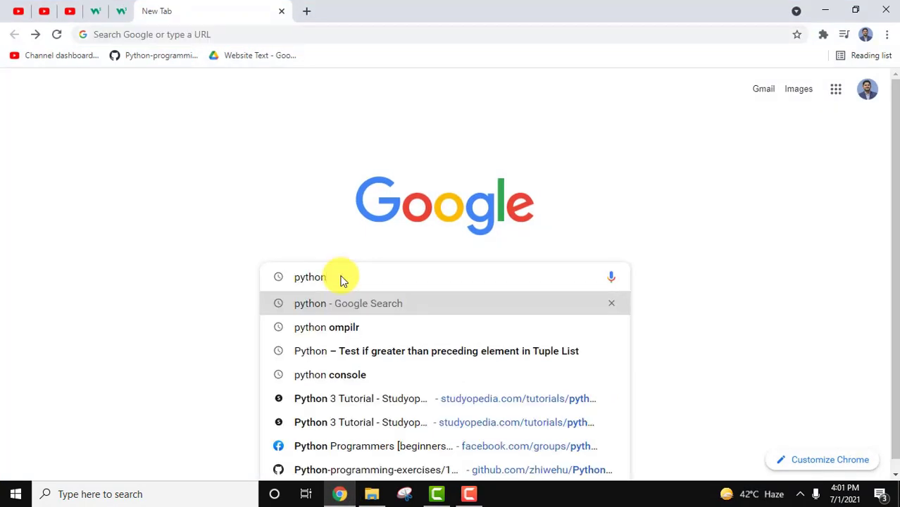
pyautogui.press('Return')
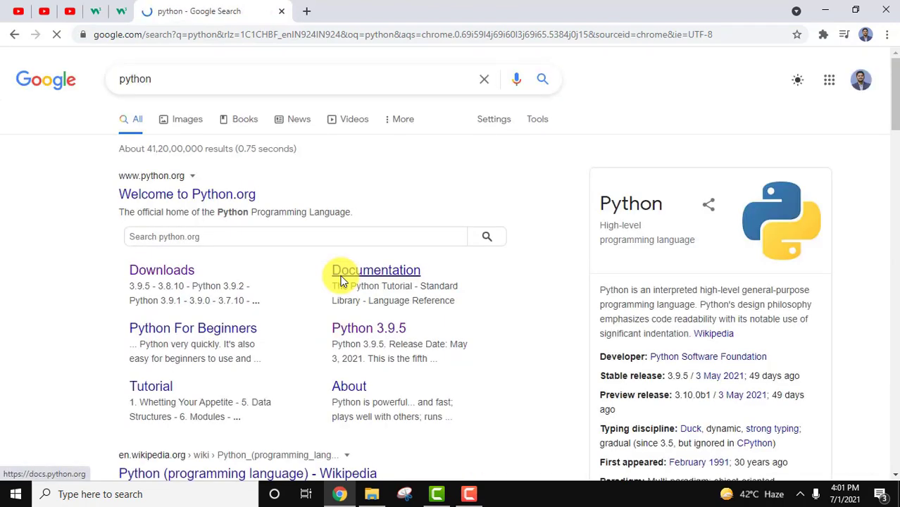
pyautogui.click(216, 203)
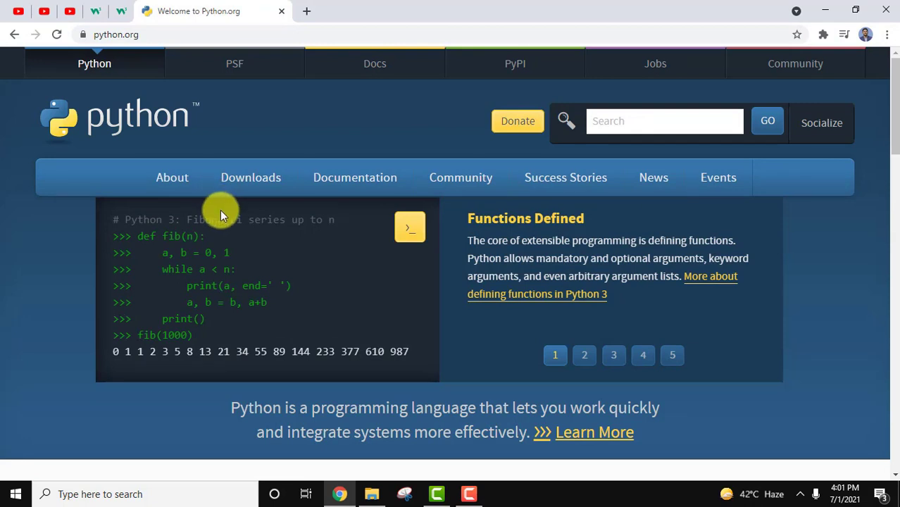
# Step: Download the Python 3.9.6 Windows installer and launch python-3.9.6-amd64.exe
pyautogui.moveTo(263, 193)
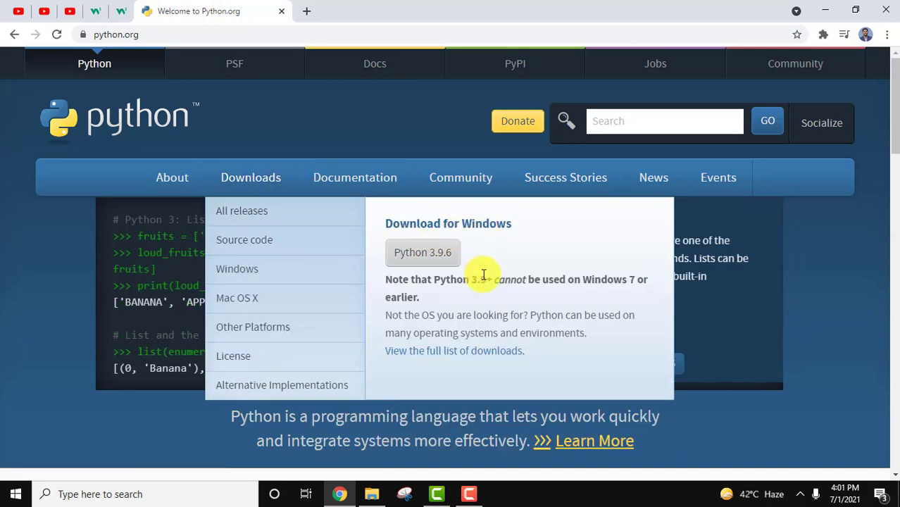
pyautogui.moveTo(472, 279); pyautogui.dragTo(509, 281)
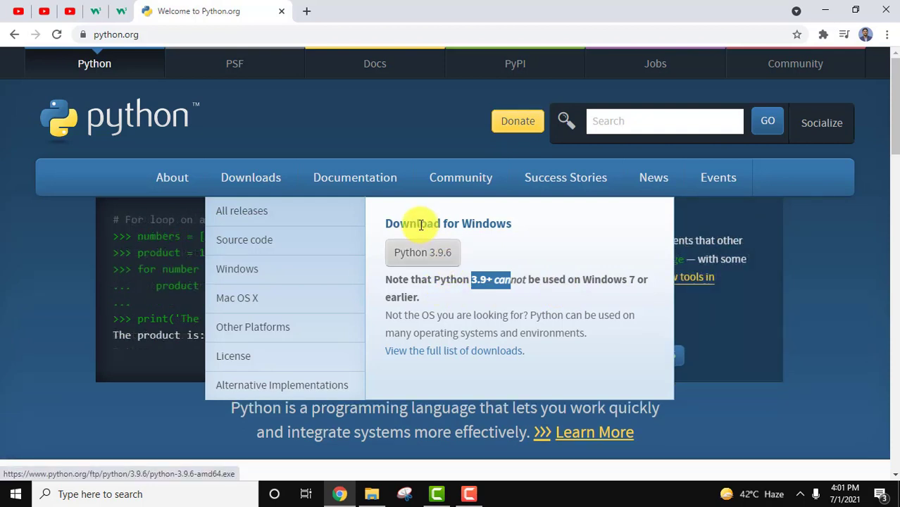
pyautogui.click(450, 263)
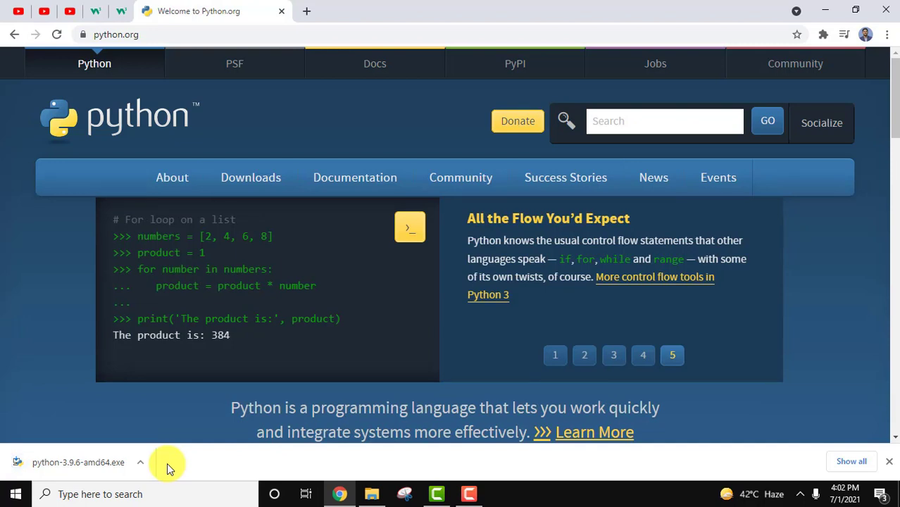
pyautogui.click(94, 471)
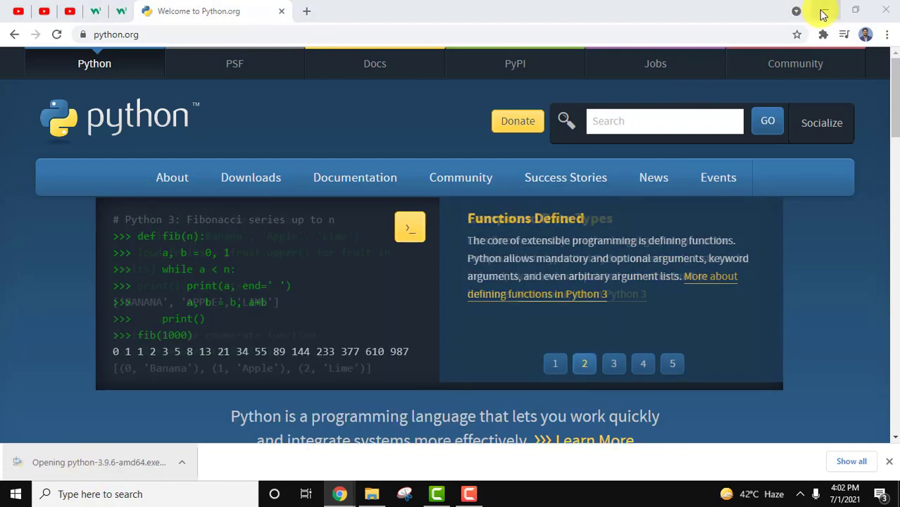
pyautogui.click(823, 14)
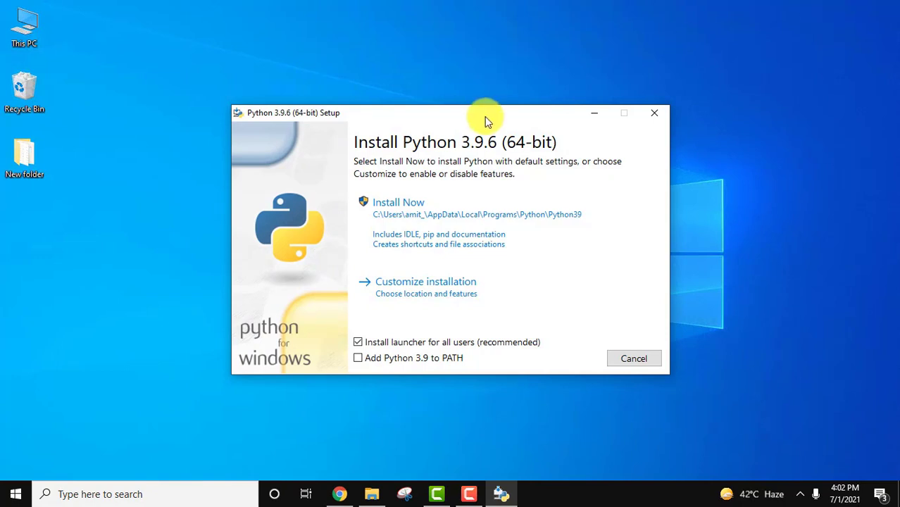
# Step: Enable 'Add Python 3.9 to PATH' and choose a customized installation
pyautogui.click(356, 361)
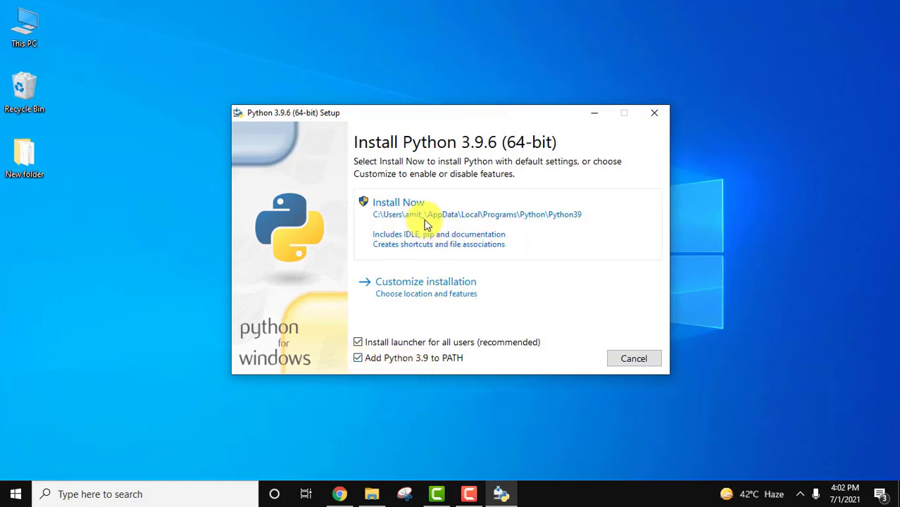
pyautogui.click(485, 283)
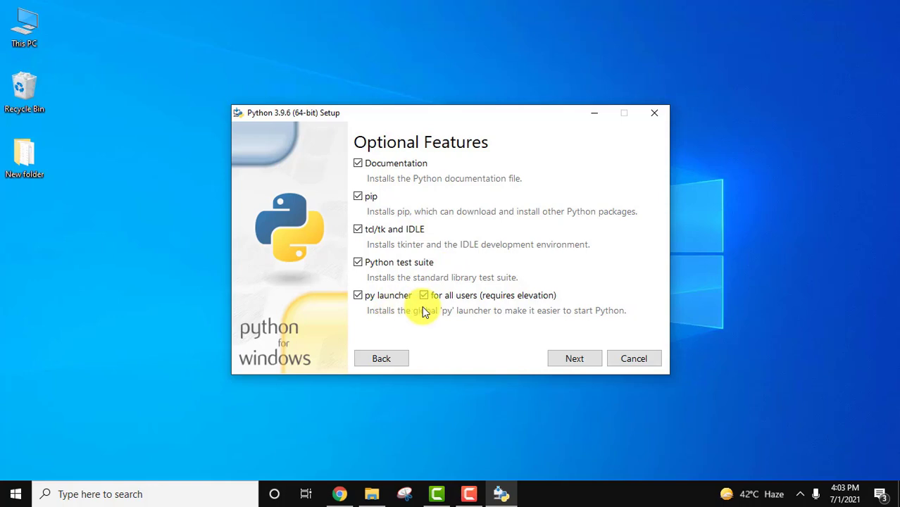
# Step: Install Python for all users into the default C:\Program Files\Python39 folder
pyautogui.click(574, 359)
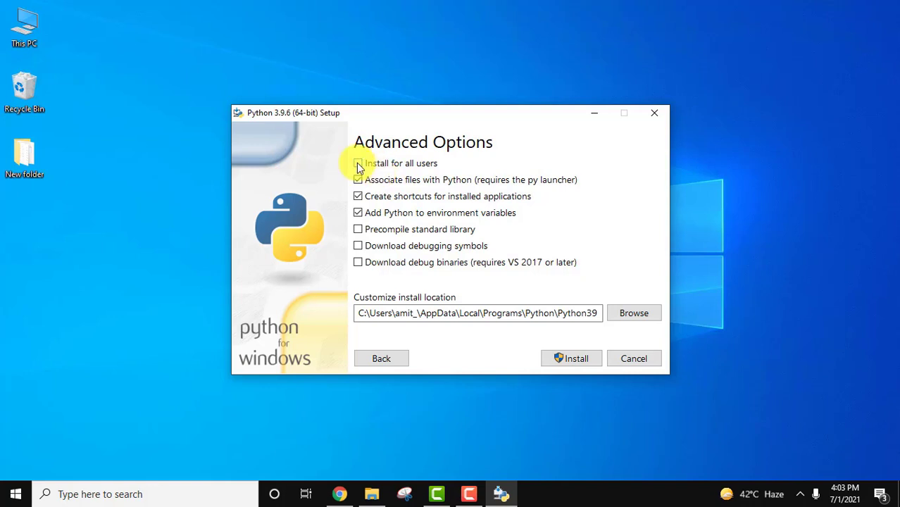
pyautogui.click(358, 164)
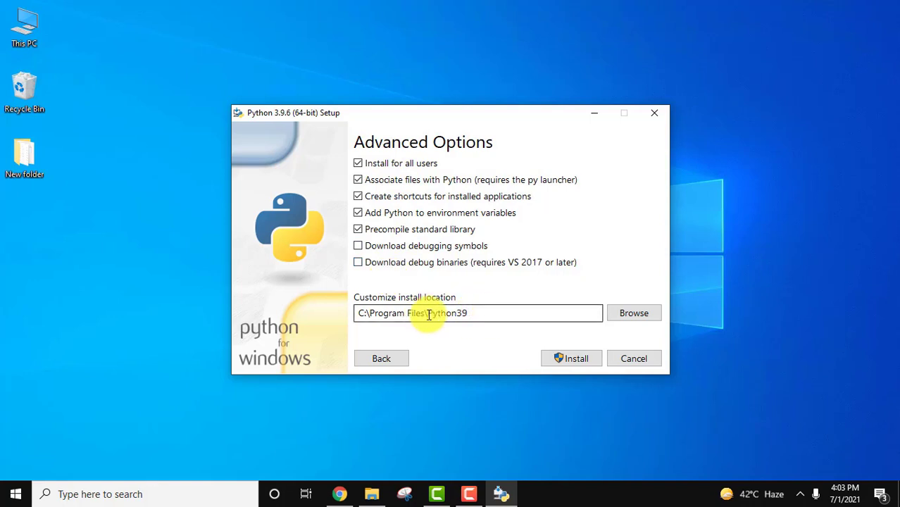
pyautogui.click(647, 315)
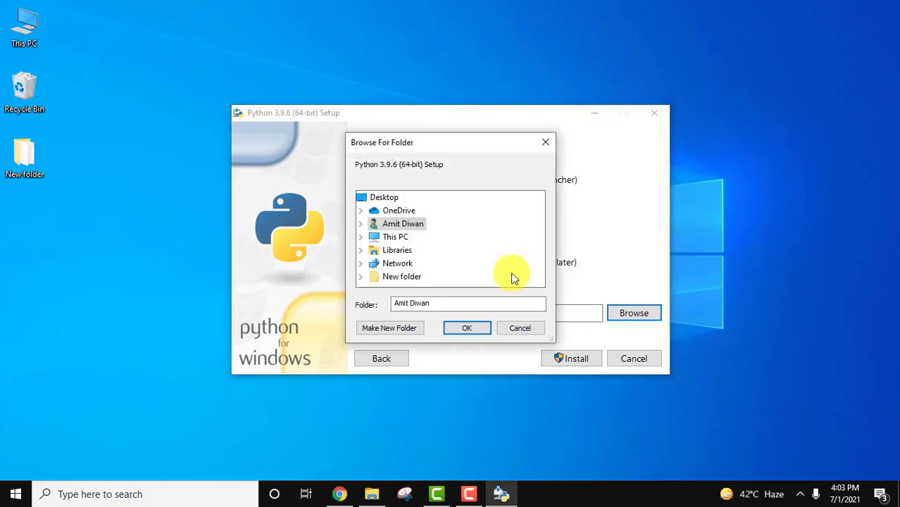
pyautogui.click(528, 331)
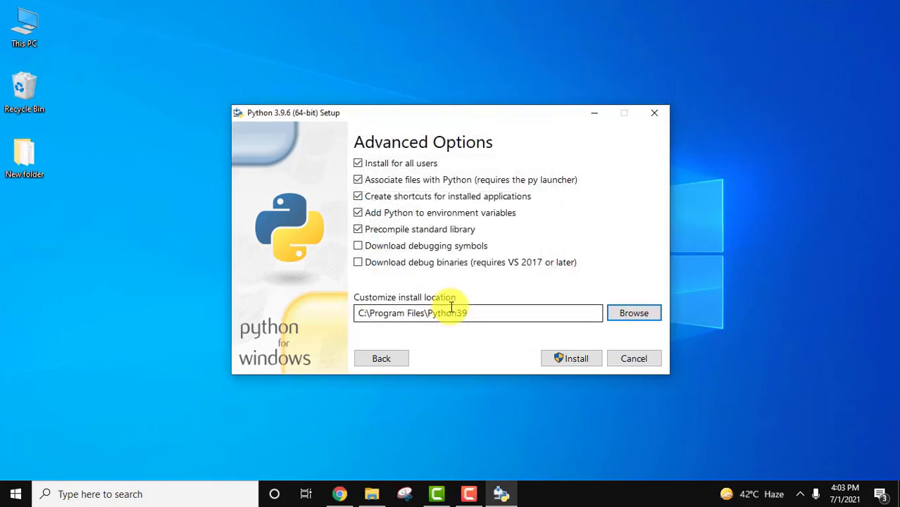
pyautogui.click(453, 310)
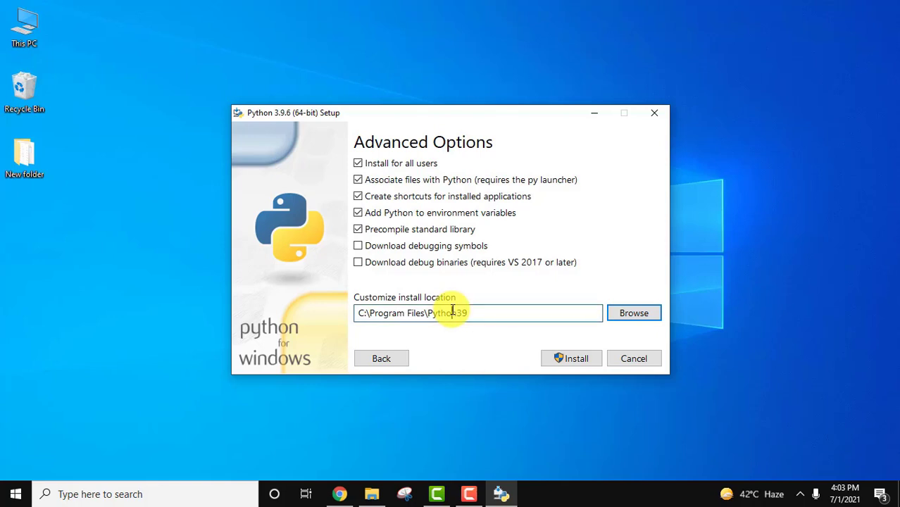
pyautogui.click(572, 358)
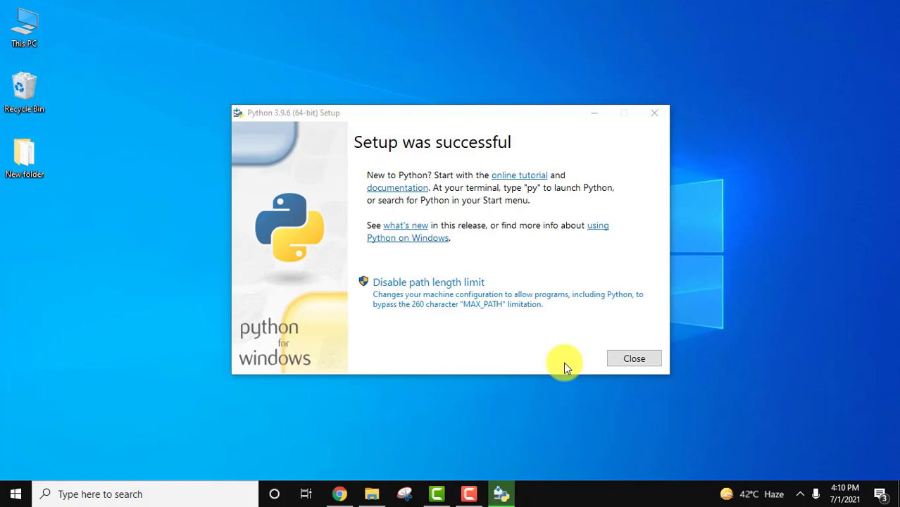
# Step: Close the setup once it reports 'Setup was successful'
pyautogui.click(649, 360)
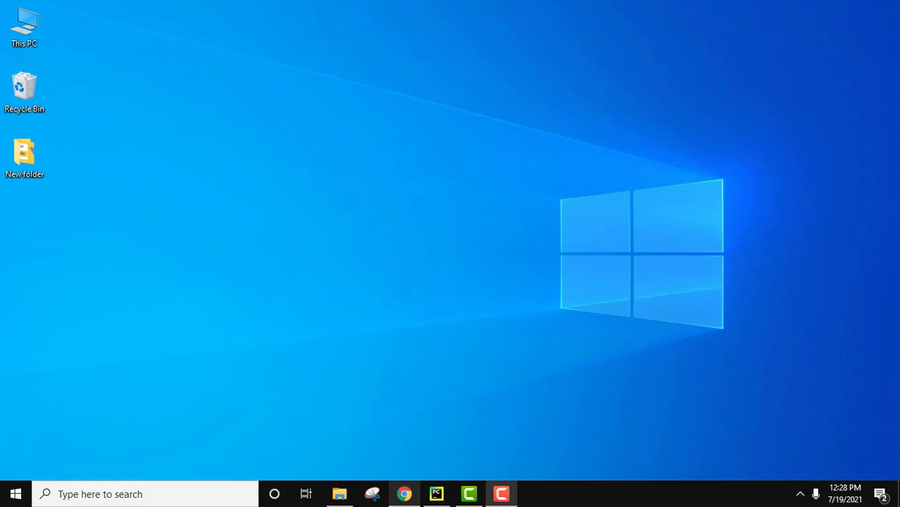
# Step: Launch Command Prompt via the Start menu search for cmd and enlarge its window
pyautogui.click(14, 493)
pyautogui.write('cmd')
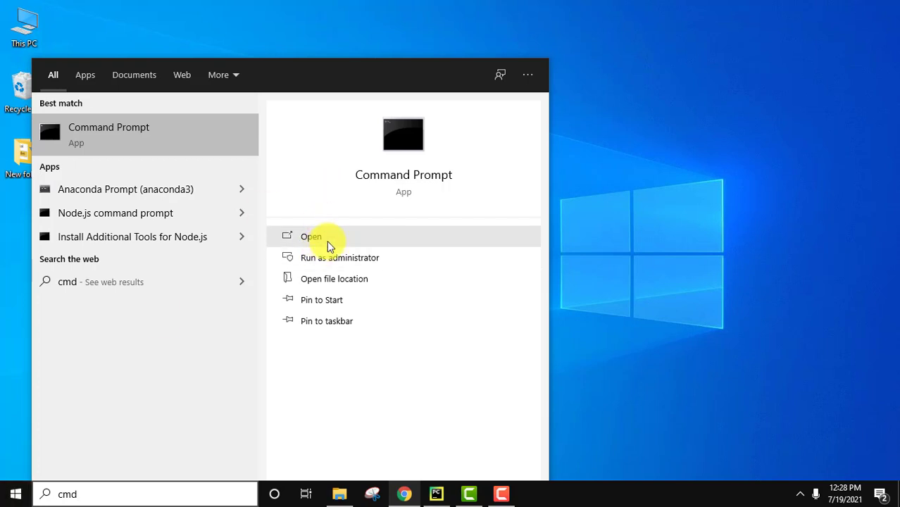
pyautogui.click(328, 243)
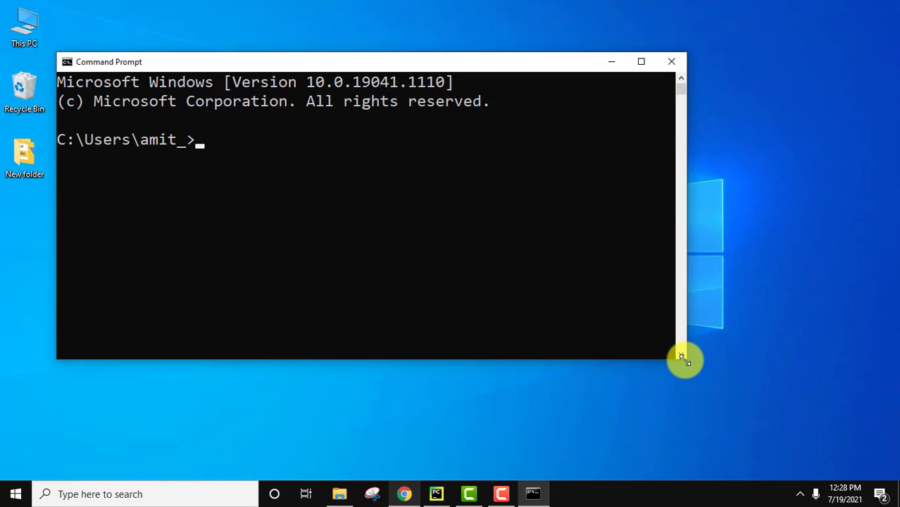
pyautogui.moveTo(683, 360); pyautogui.dragTo(774, 386)
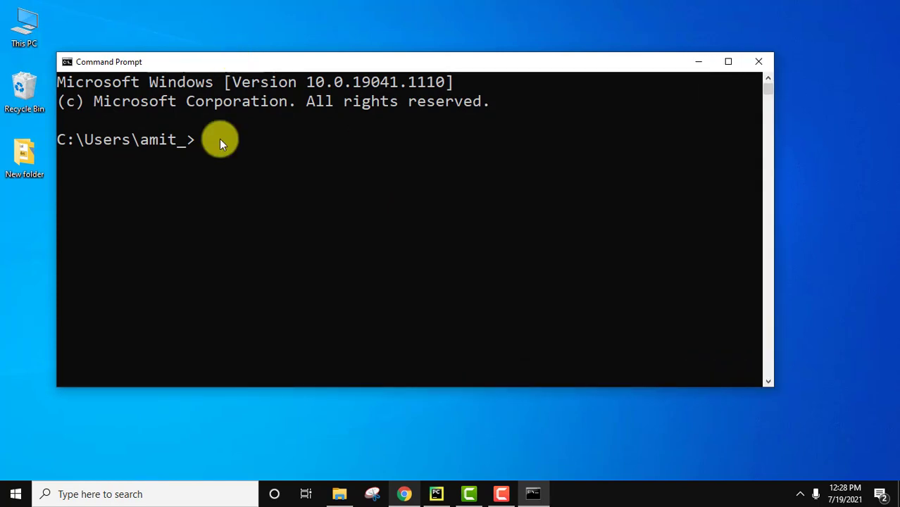
# Step: Run python --version and pip --version, confirming Python 3.9.6 and pip 21.1.3
pyautogui.write('python --version')
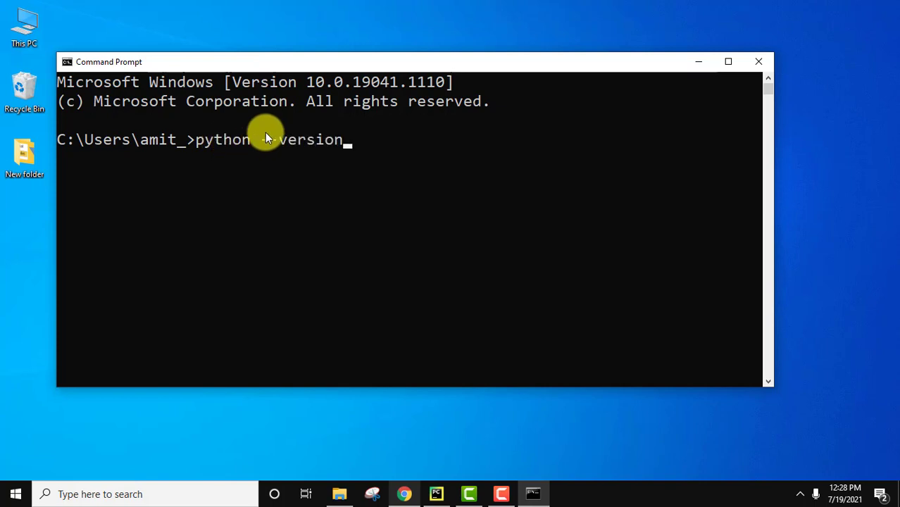
pyautogui.press('Return')
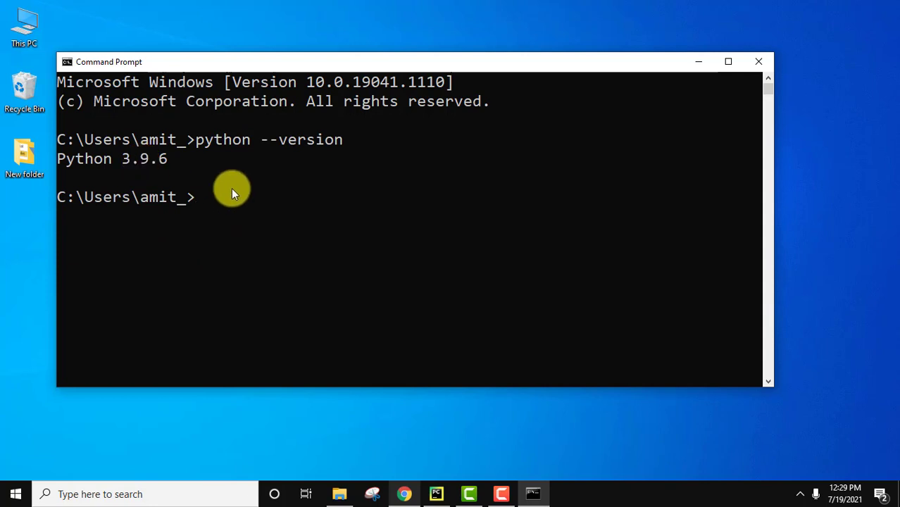
pyautogui.write('pip --versi')
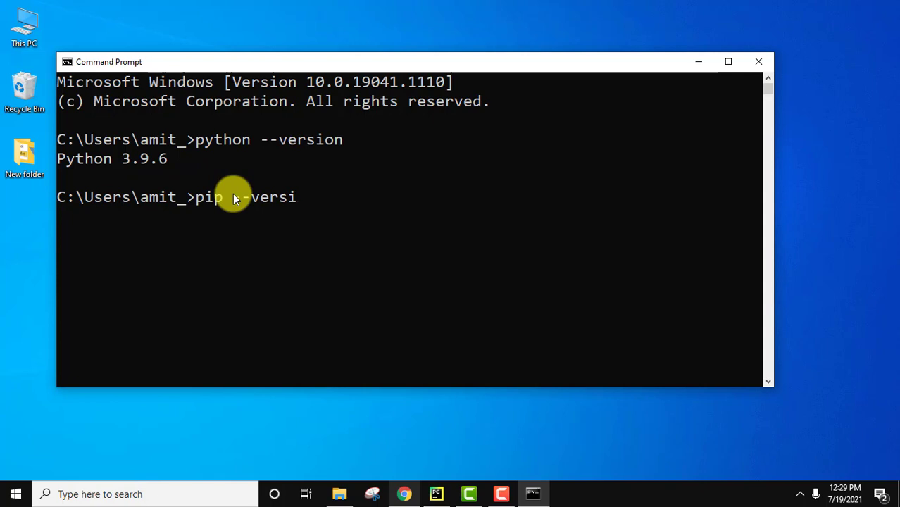
pyautogui.write('on')
pyautogui.press('Return')
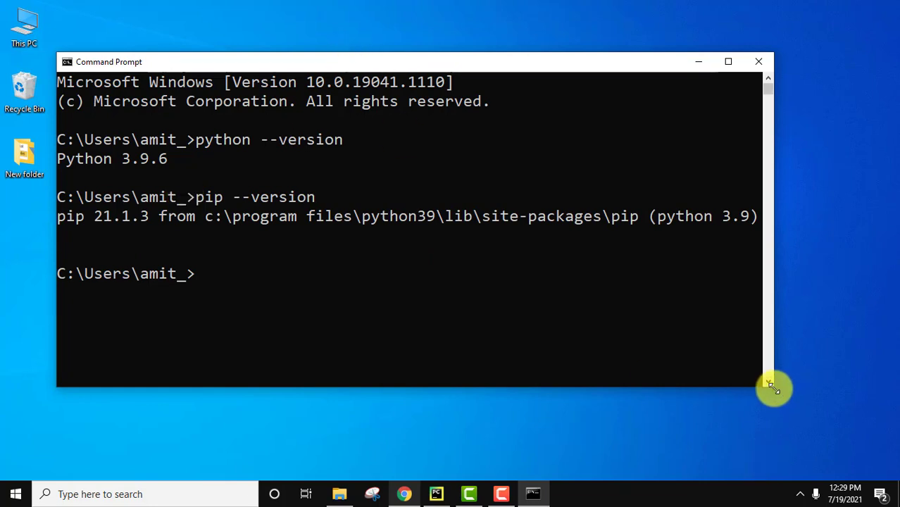
pyautogui.click(802, 414)
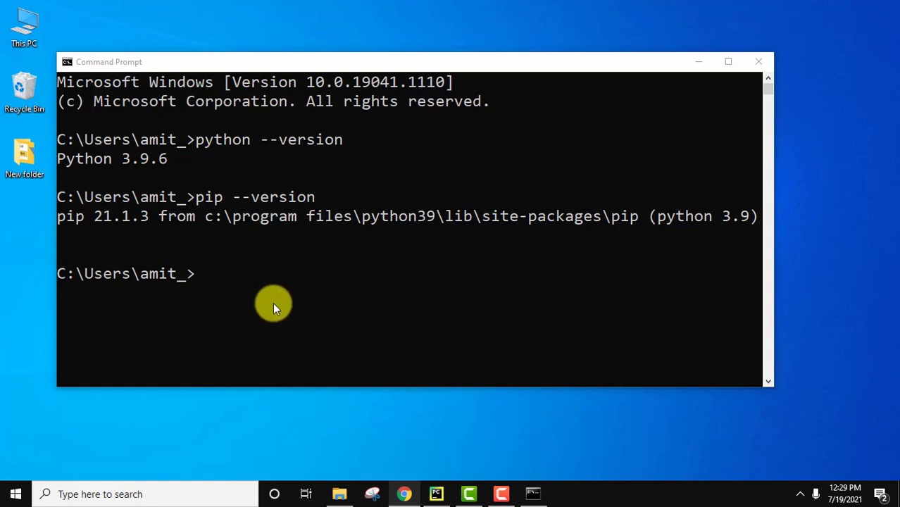
pyautogui.click(206, 278)
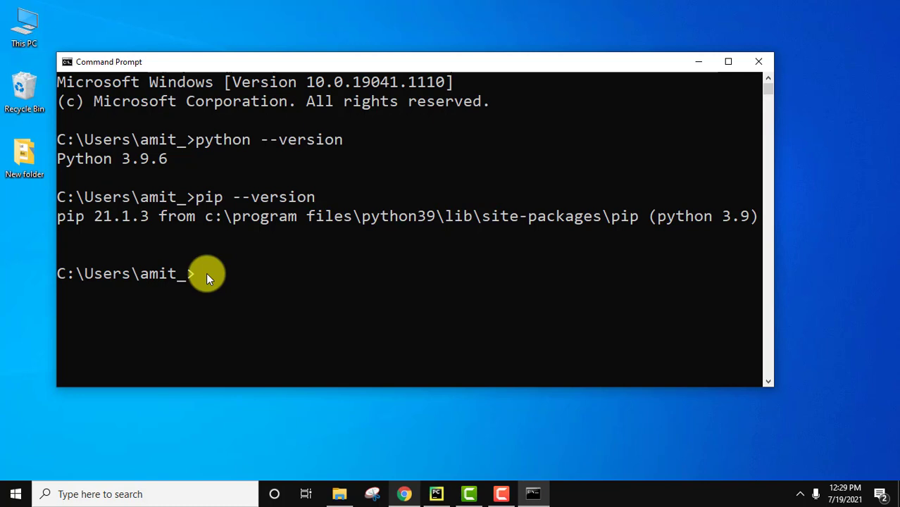
# Step: Run pip install beautifulsoup4, installing beautifulsoup4 4.9.3 and soupsieve 2.2.1
pyautogui.write('pip install')
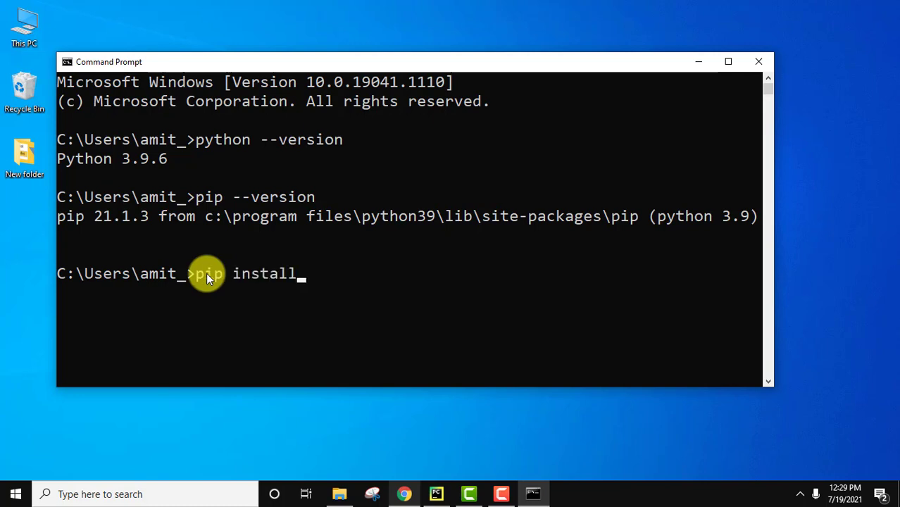
pyautogui.write(' beautifu')
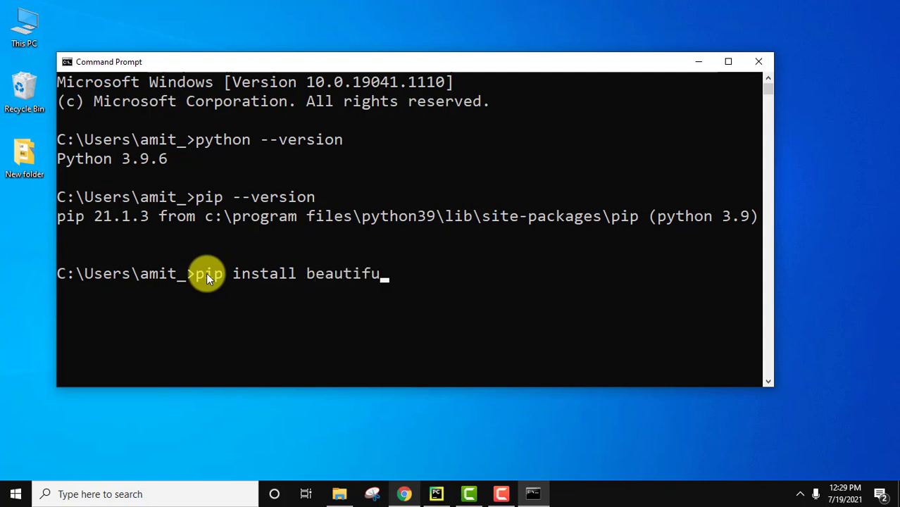
pyautogui.write('lsoup4')
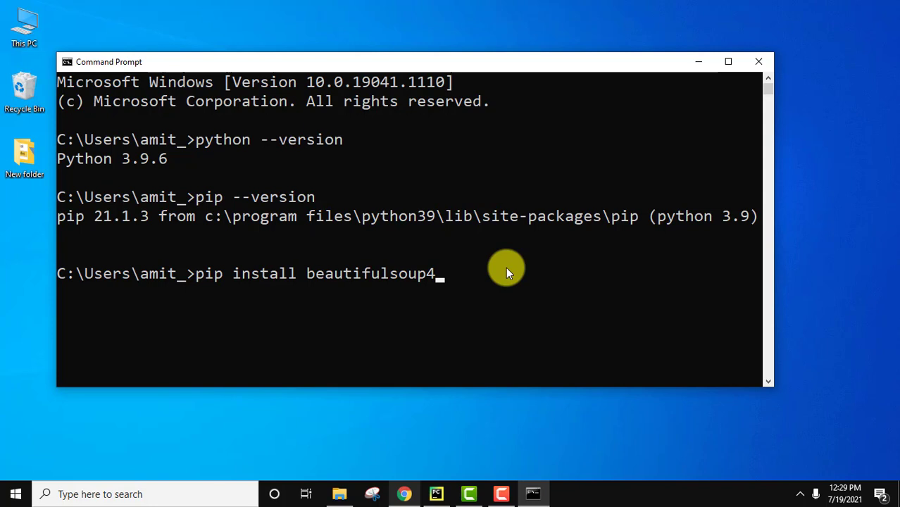
pyautogui.press('Return')
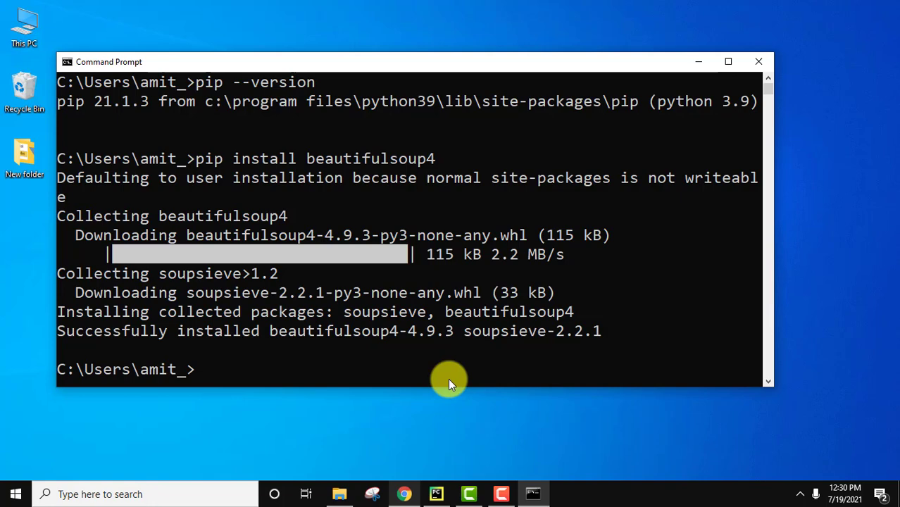
# Step: Launch IDLE from the Start search and run import beautifulsoup4, which raises ModuleNotFoundError
pyautogui.click(699, 62)
pyautogui.click(13, 494)
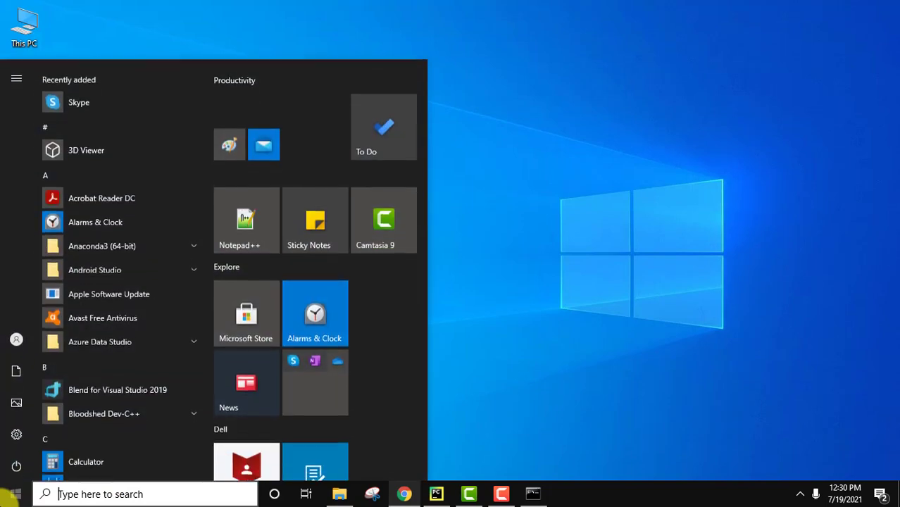
pyautogui.write('idle')
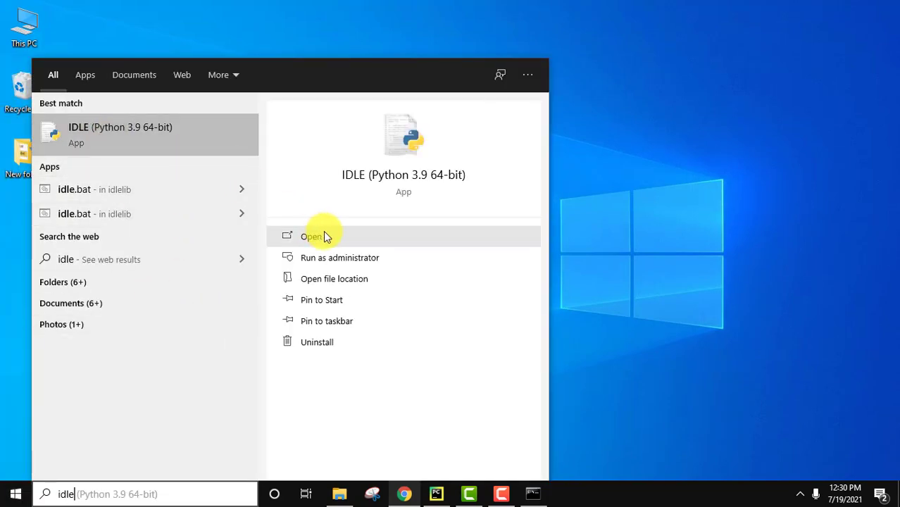
pyautogui.click(343, 237)
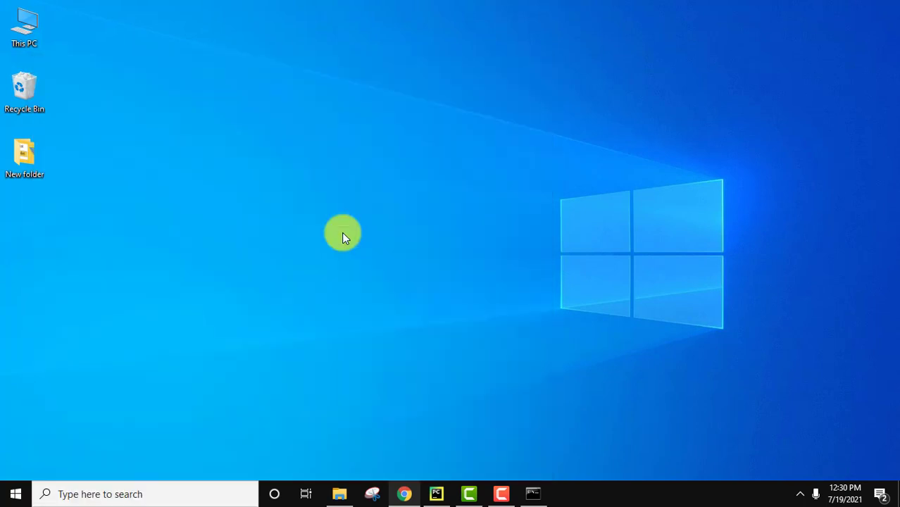
pyautogui.write('import')
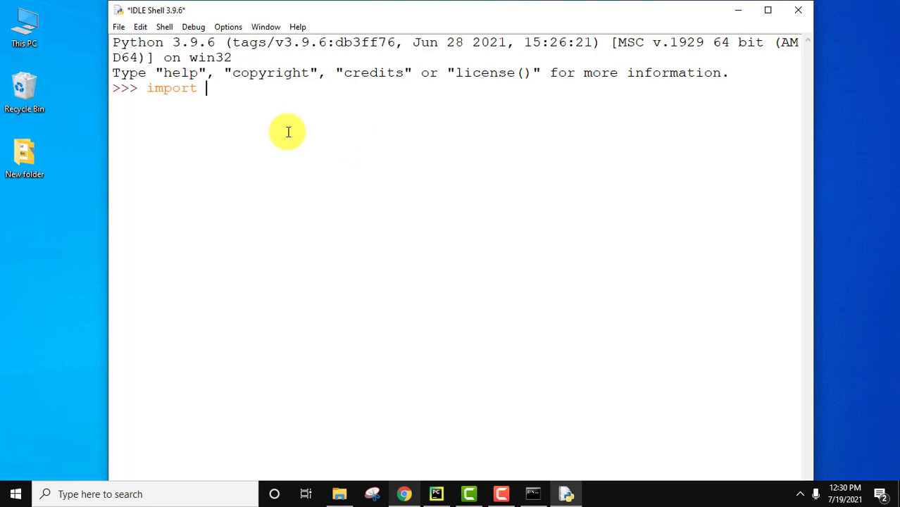
pyautogui.write(' beautifulsoup')
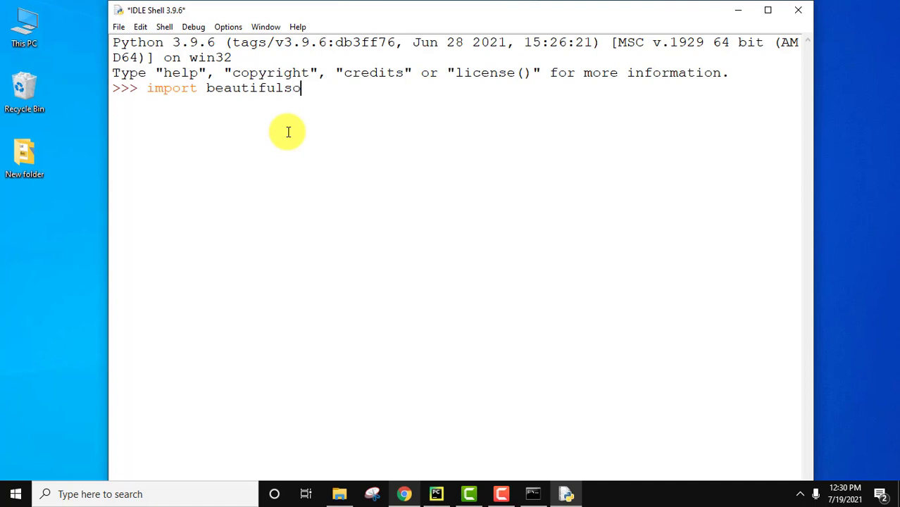
pyautogui.write('4')
pyautogui.press('Return')
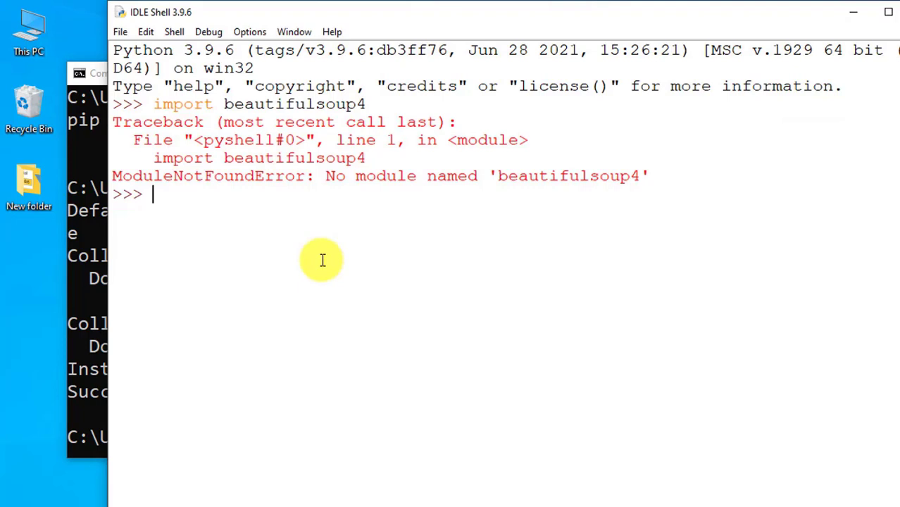
# Step: Run import bs4 in the IDLE shell after correcting the module name
pyautogui.write('impor')
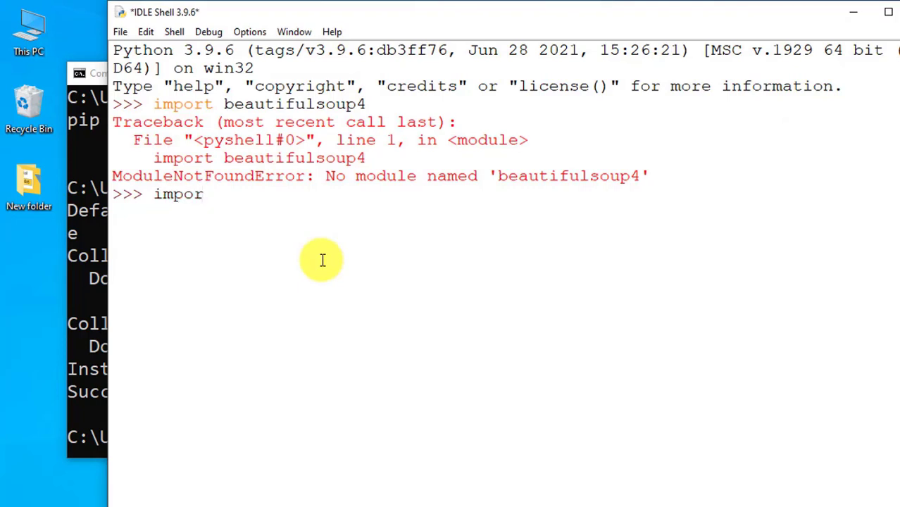
pyautogui.write('t numpy')
pyautogui.press('BackSpace')
pyautogui.press('BackSpace')
pyautogui.press('BackSpace')
pyautogui.press('BackSpace')
pyautogui.press('BackSpace')
pyautogui.write('kivy')
pyautogui.press('BackSpace')
pyautogui.press('BackSpace')
pyautogui.press('BackSpace')
pyautogui.press('BackSpace')
pyautogui.press('BackSpace')
pyautogui.write('bs4')
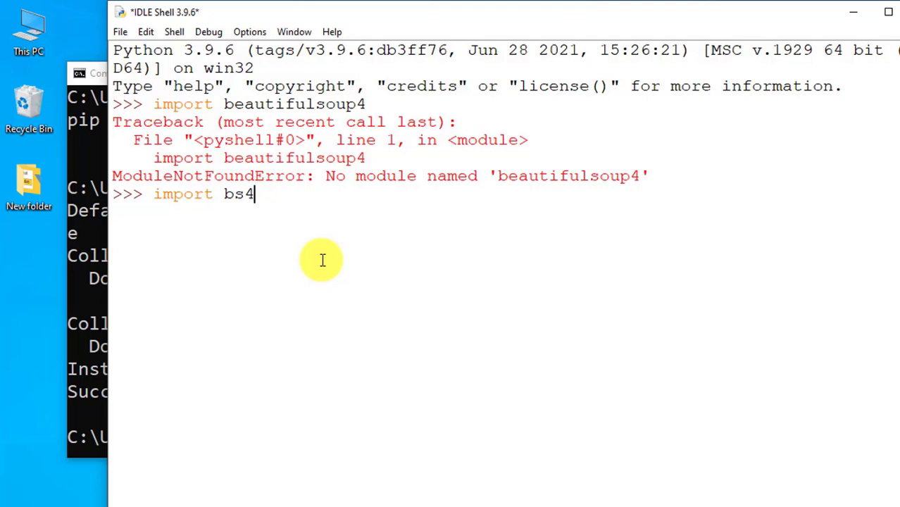
pyautogui.press('Return')
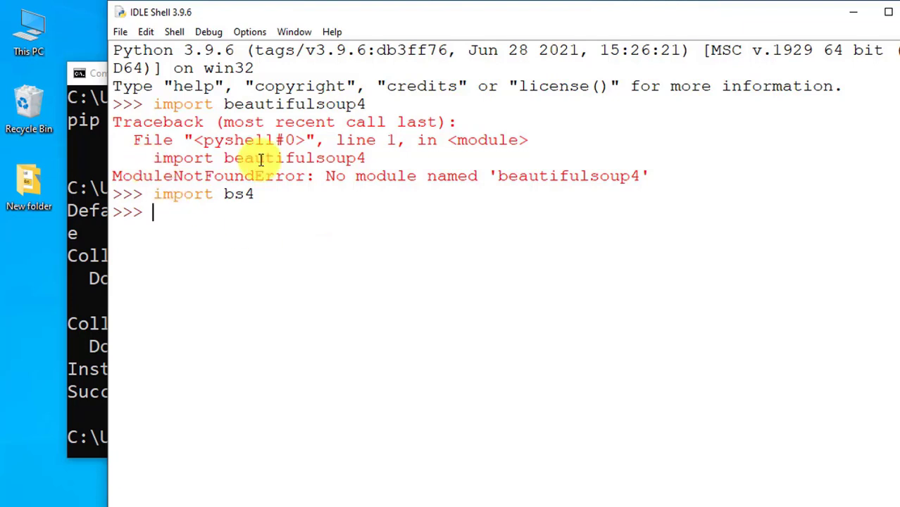
# Step: Evaluate bs4.__version__, which returns '4.9.3', and compare with the pip output
pyautogui.write('bs4')
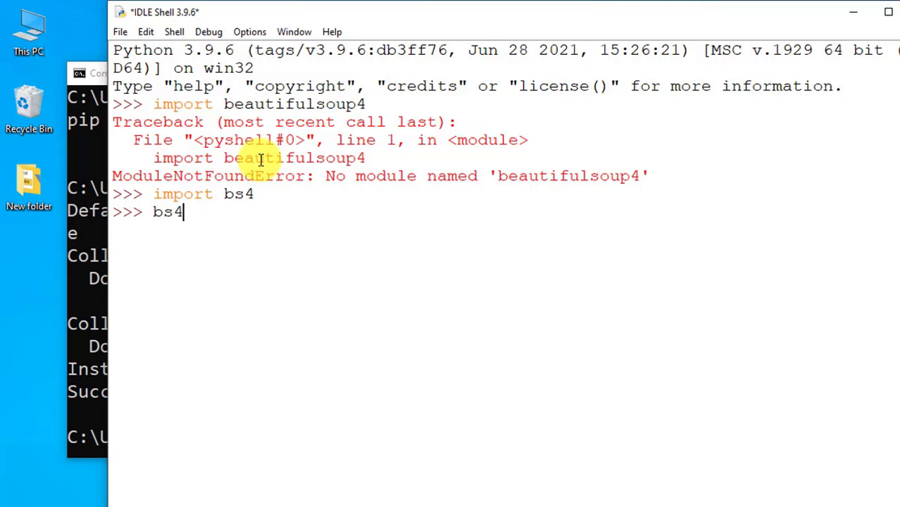
pyautogui.write('.__versio')
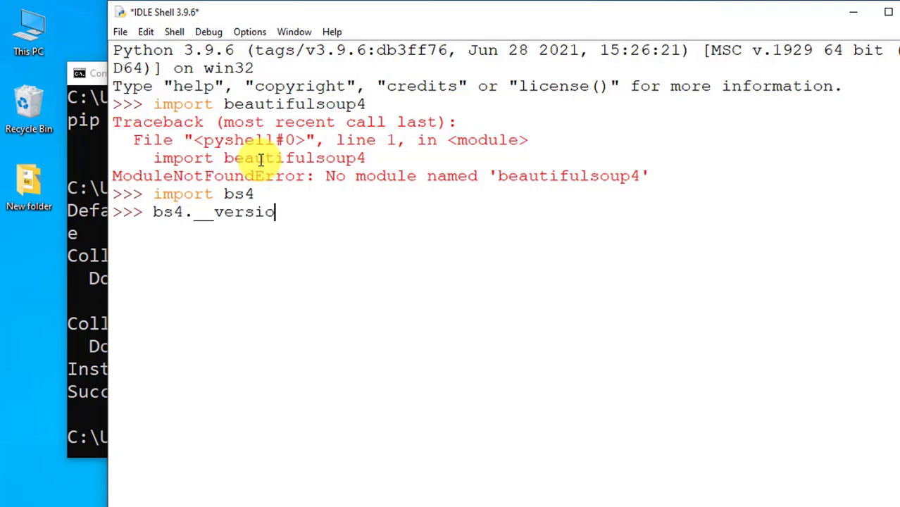
pyautogui.write('n__')
pyautogui.press('Return')
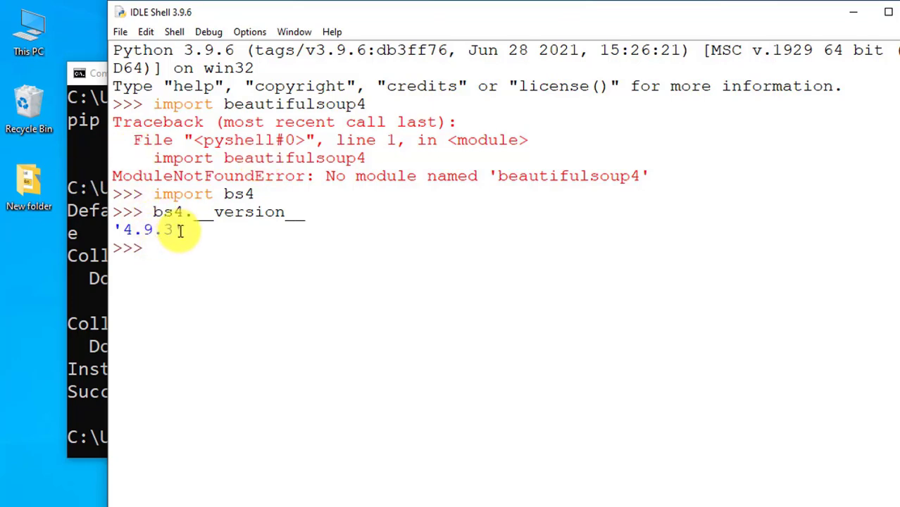
pyautogui.click(88, 321)
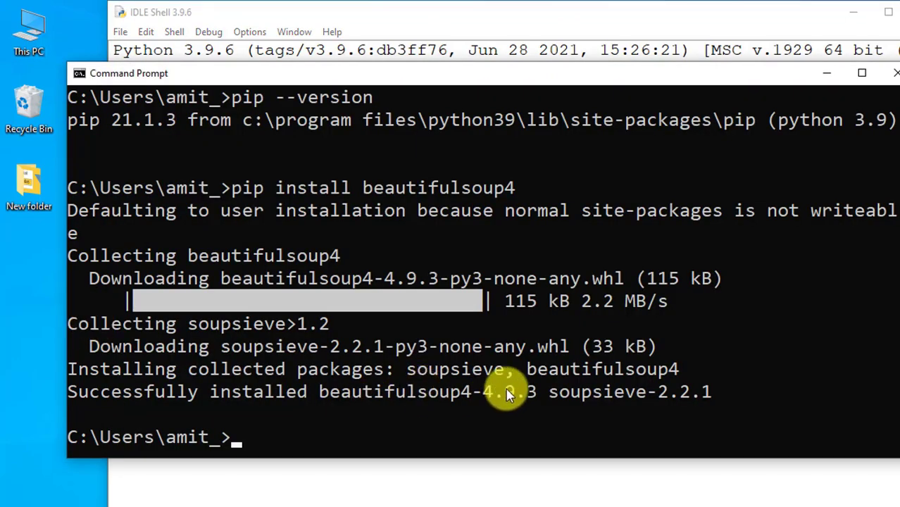
pyautogui.click(482, 494)
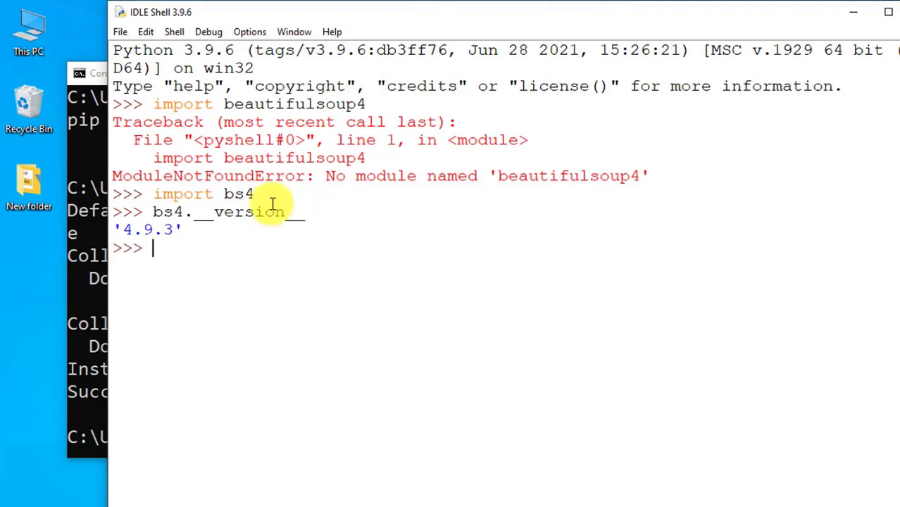